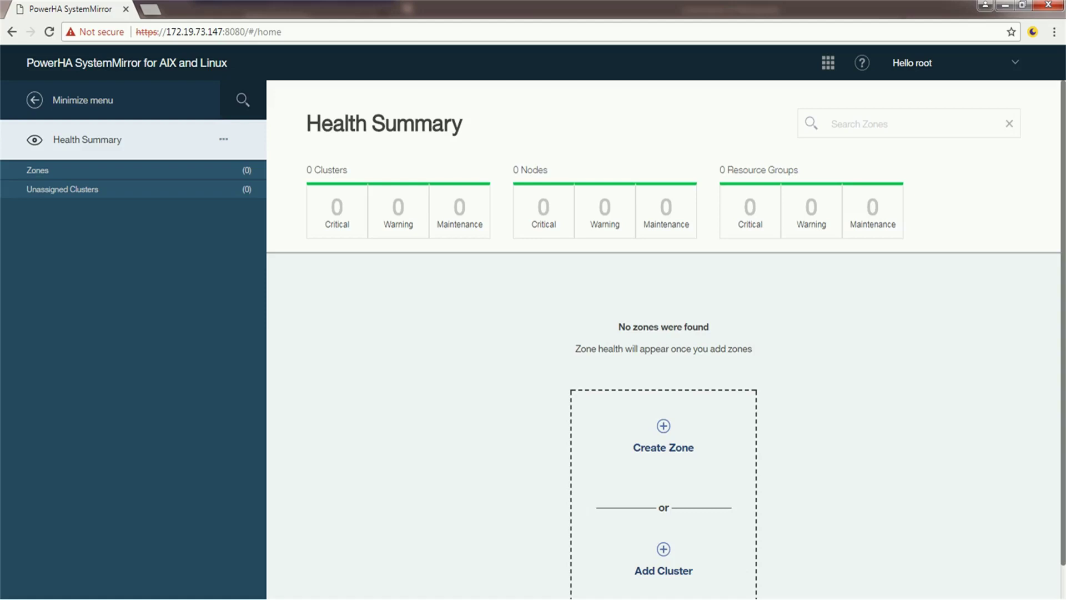
Print /etc/hosts in PuTTY and highlight the four 172.19.73.x host entries.
key(alt+Tab)
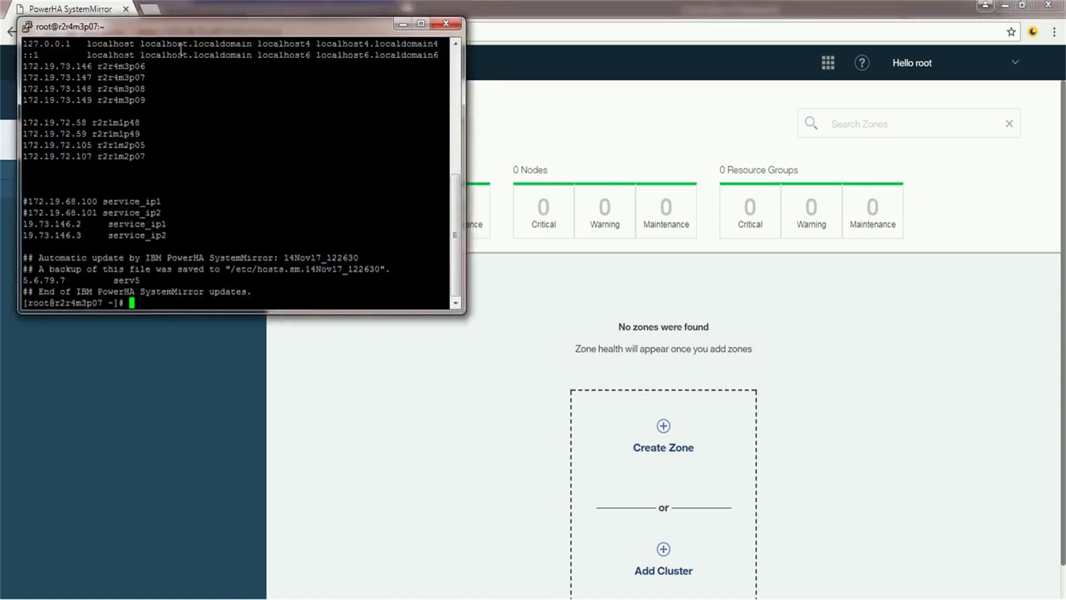
drag(172, 26, 412, 162)
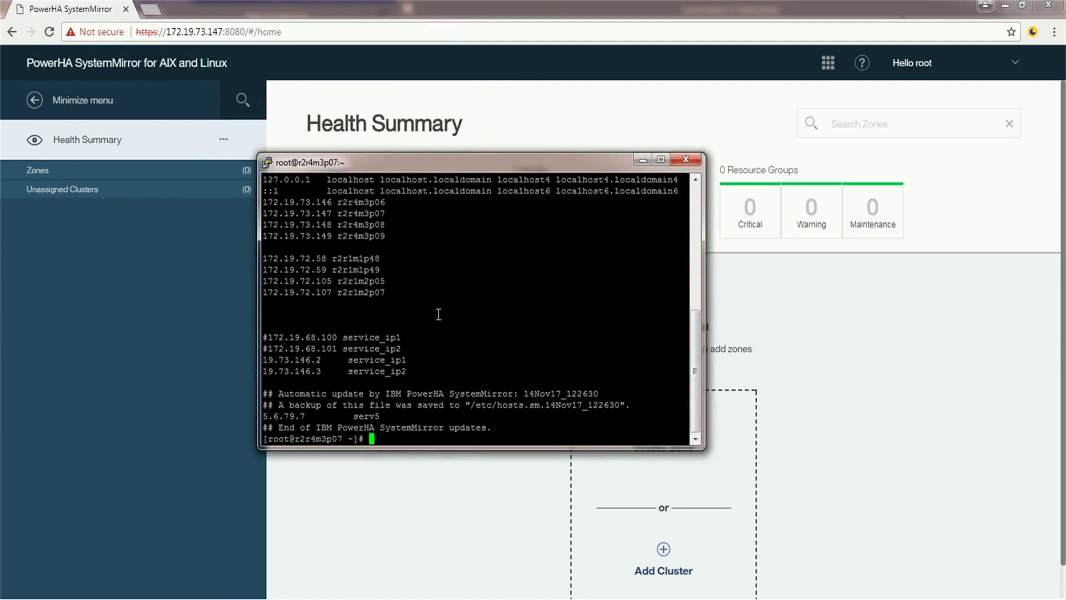
text(cat /etc/hosts)
key(Return)
drag(264, 203, 389, 238)
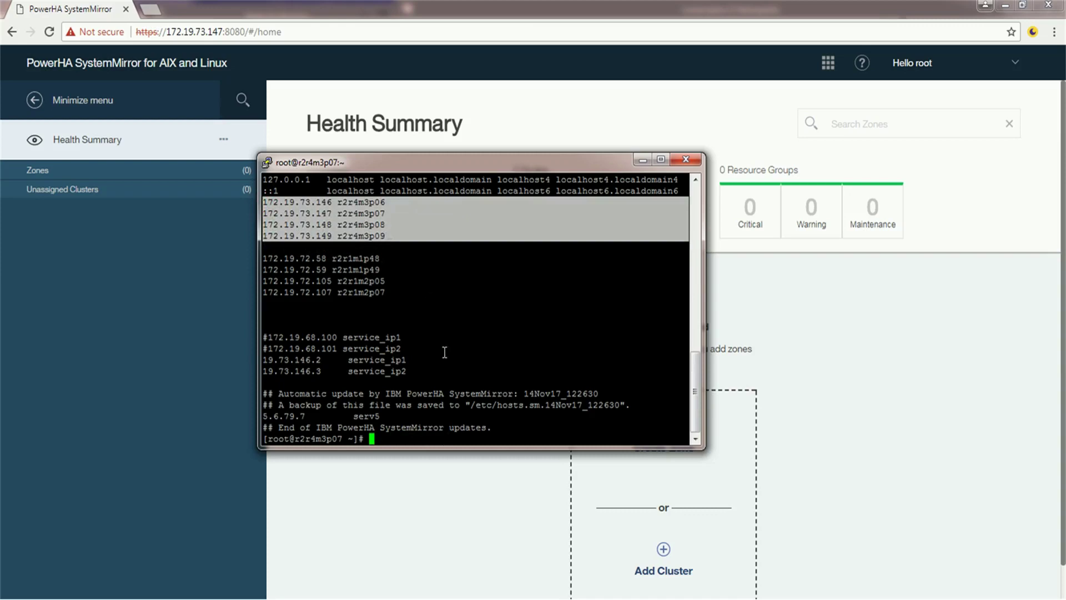
click(442, 372)
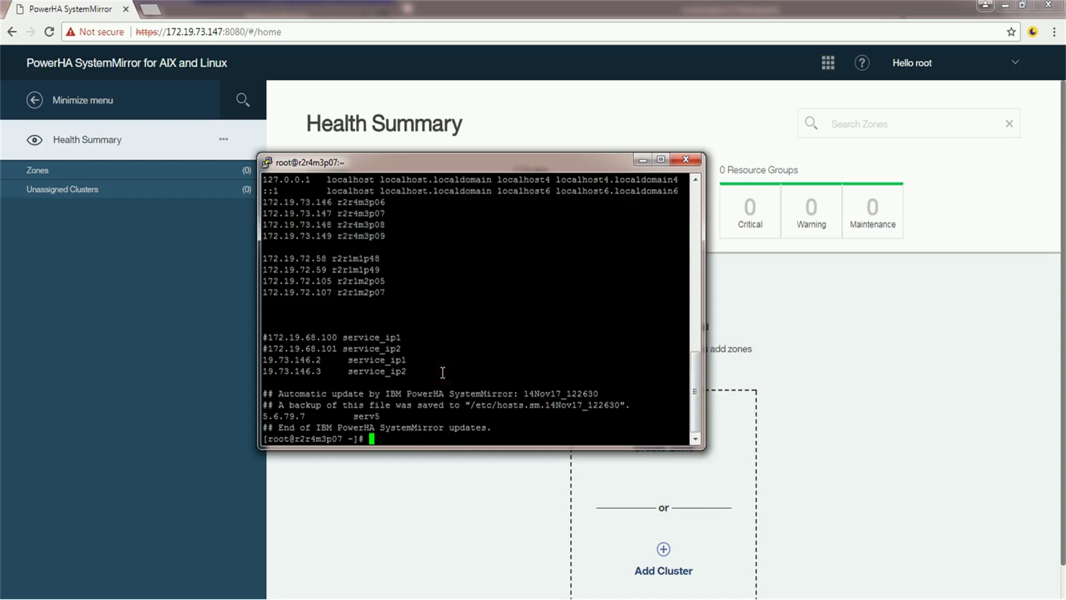
Print /etc/cluster/rhosts, highlight the four node IPs, and minimize the terminal.
text(cat /etc/clu)
key(Tab)
text(rhosts)
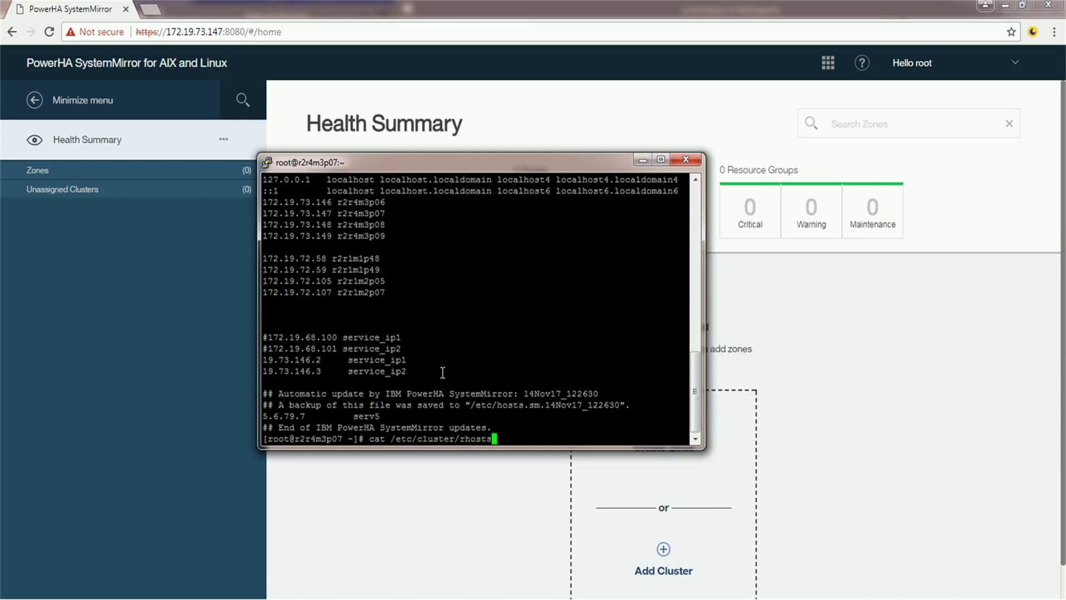
key(Return)
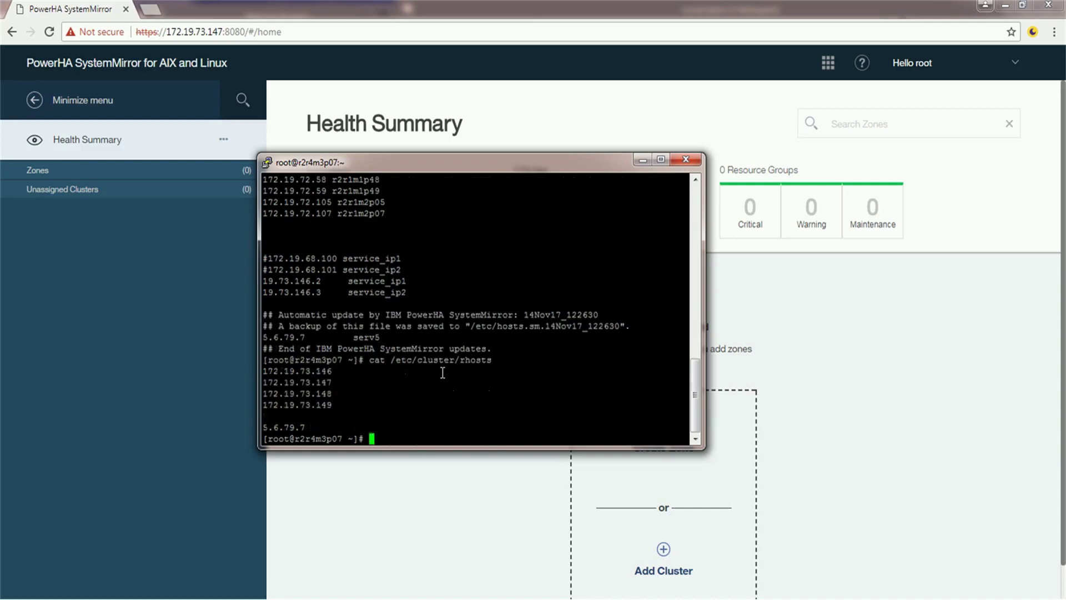
drag(336, 412, 263, 373)
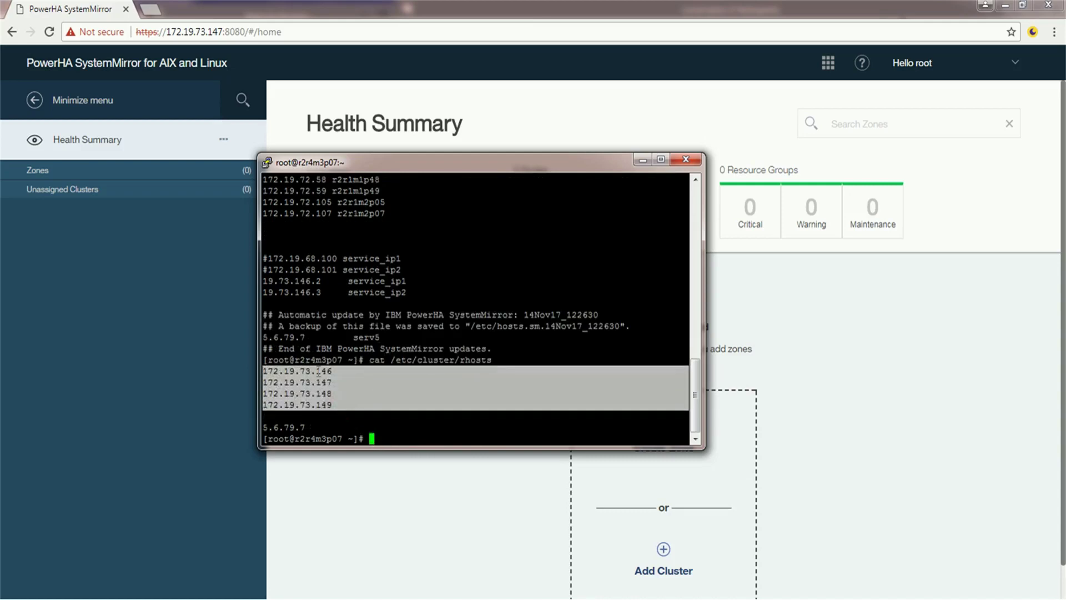
click(642, 161)
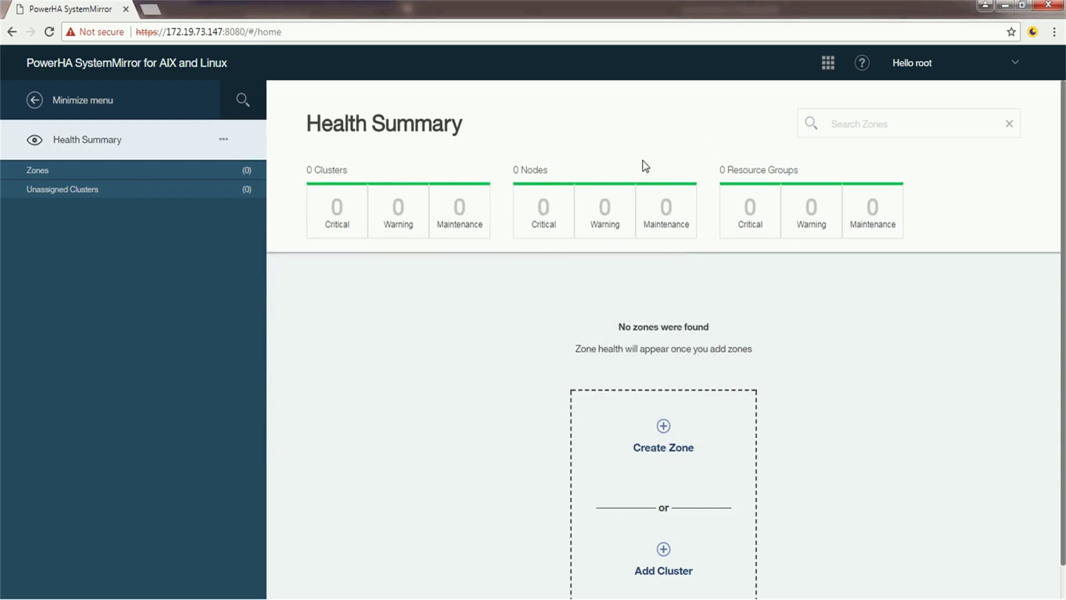
Use Add Cluster with 'Create new cluster' to reach the wizard's Node Authentication step.
click(223, 140)
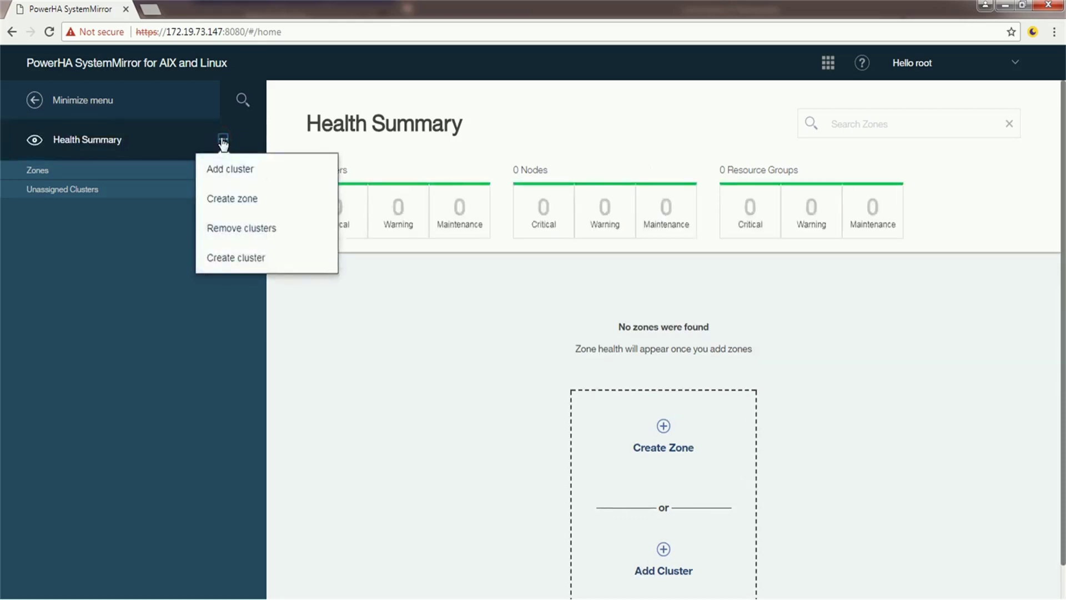
click(248, 264)
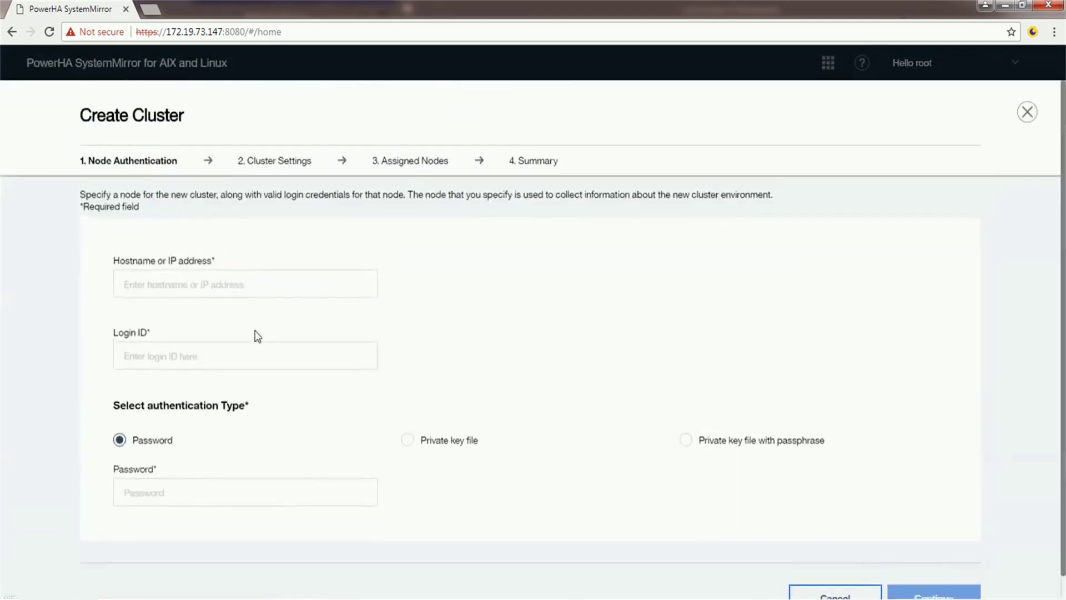
click(1027, 112)
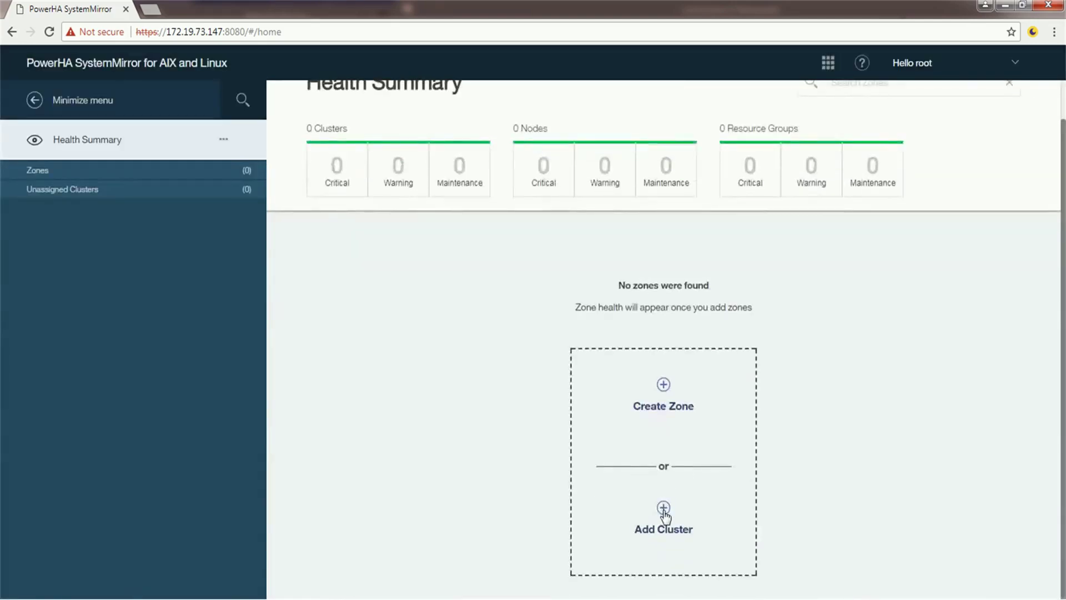
click(664, 508)
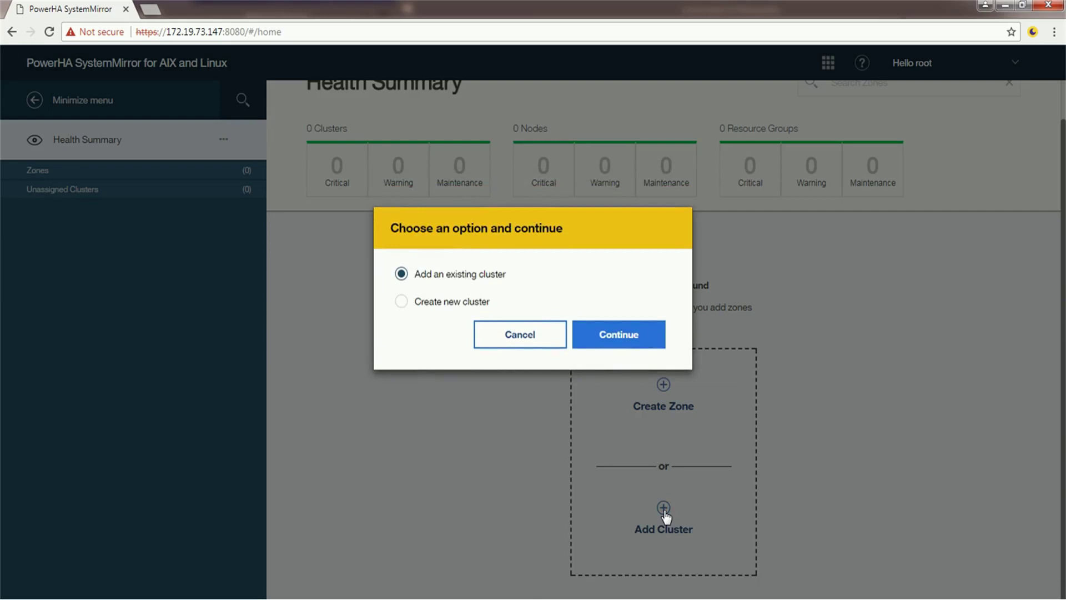
click(401, 300)
click(608, 337)
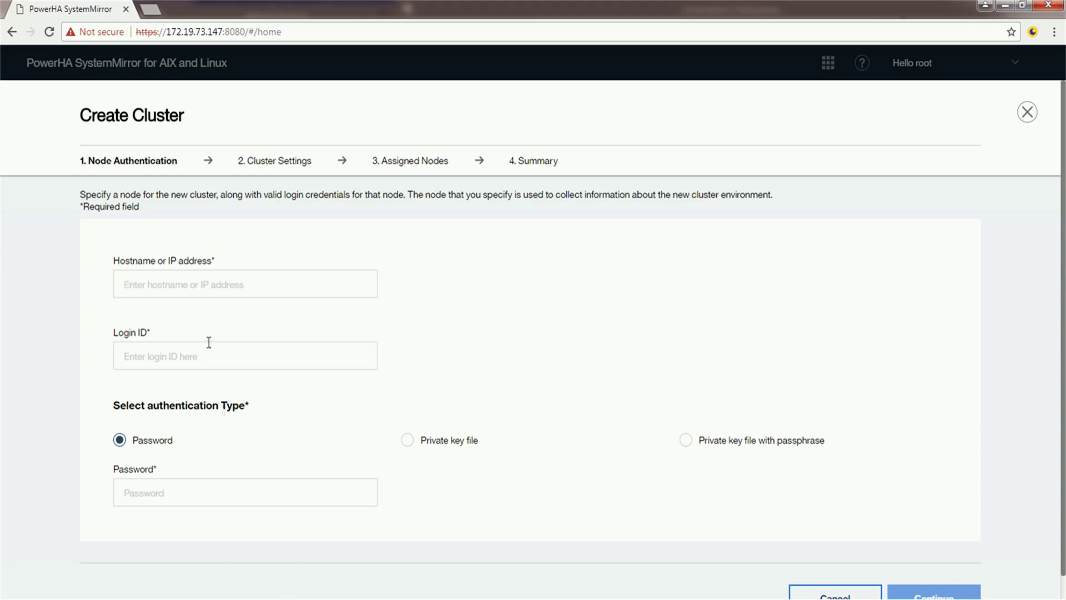
Run hostname in PuTTY and copy the node name r2r4m3p07.
mouse_move(211, 594)
click(216, 563)
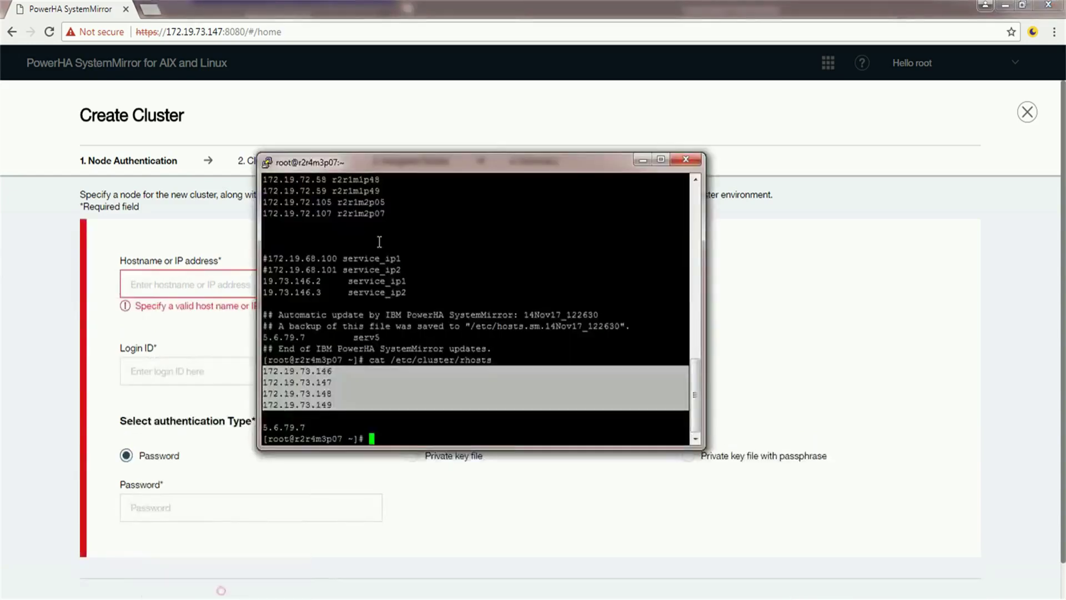
text(hostname)
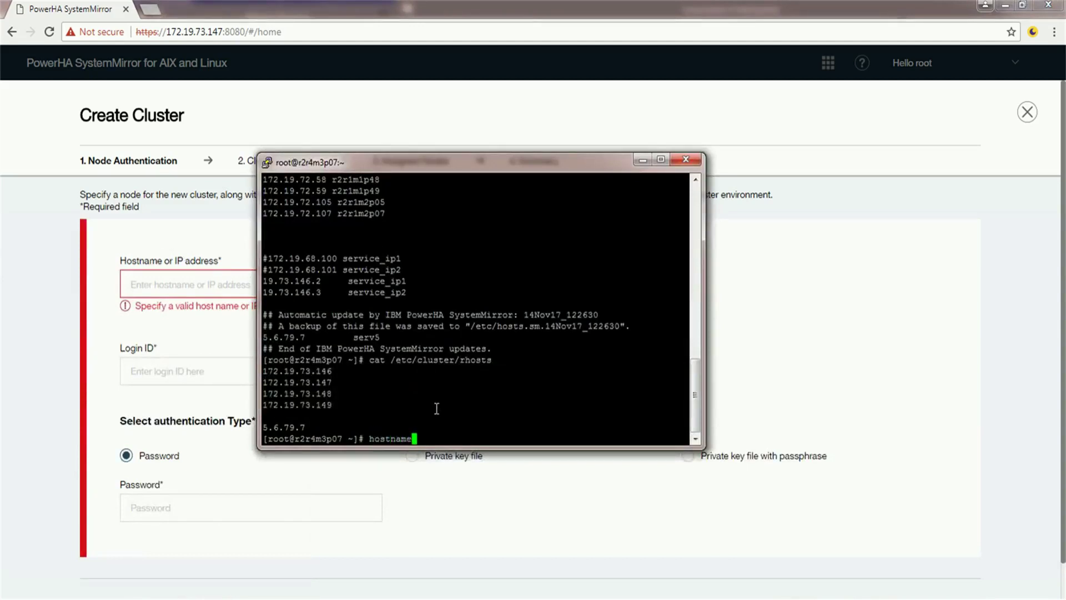
key(Return)
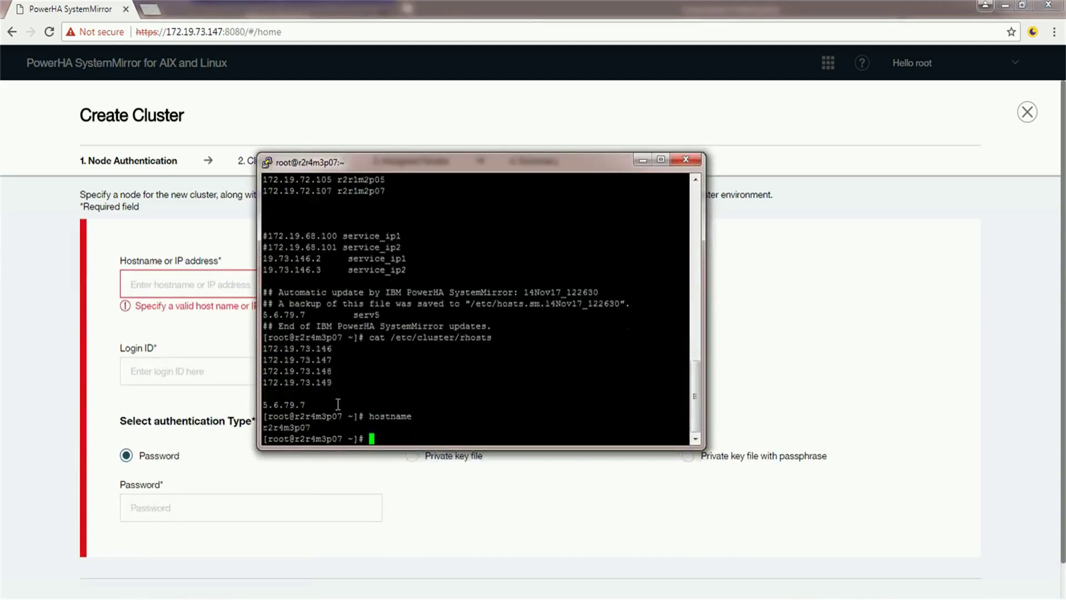
double_click(307, 427)
Authenticate r2r4m3p07 with login root and its password, then continue.
click(172, 286)
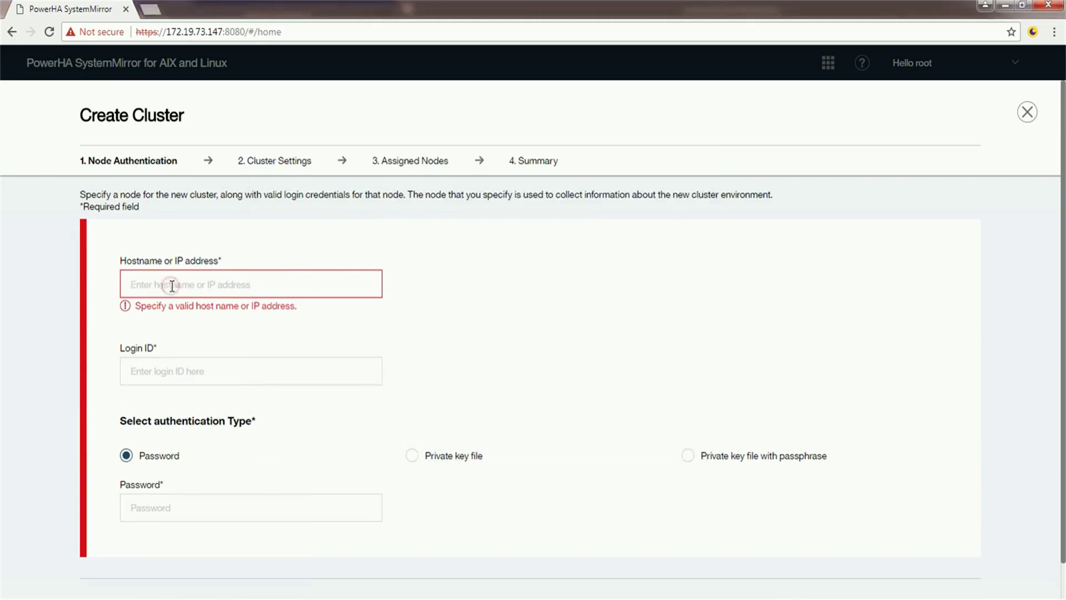
text(r2r4m3p07)
click(162, 358)
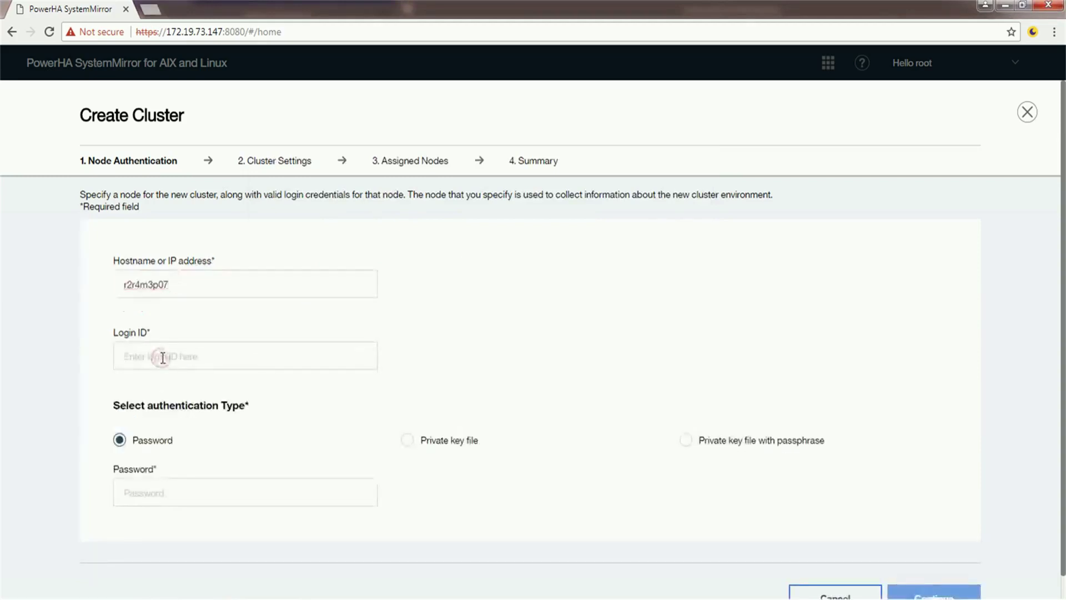
text(root)
click(157, 496)
text(*********)
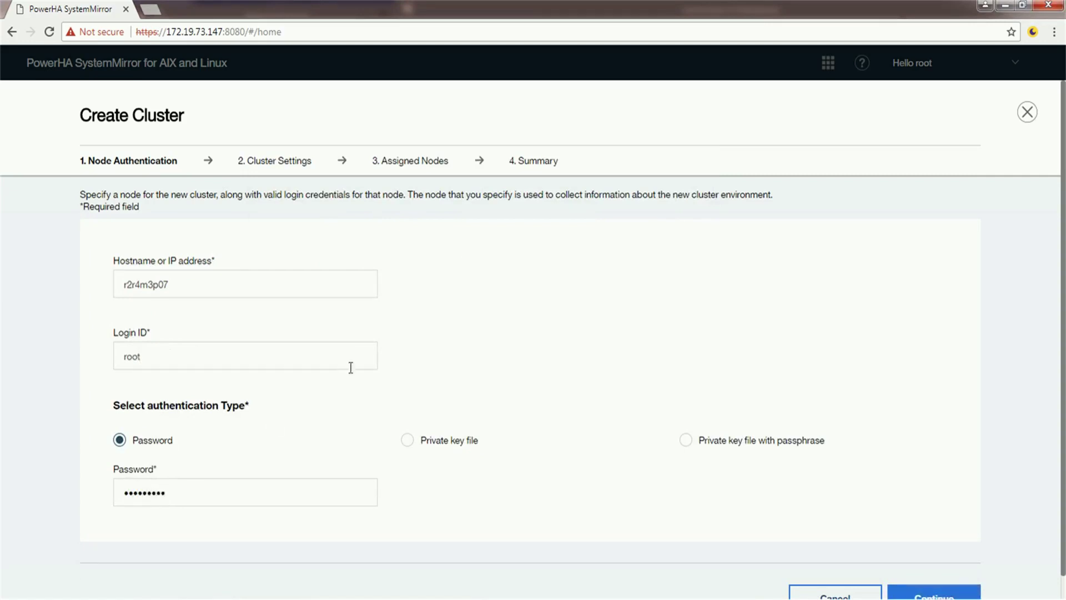
scroll(916, 522, down, 1)
click(930, 564)
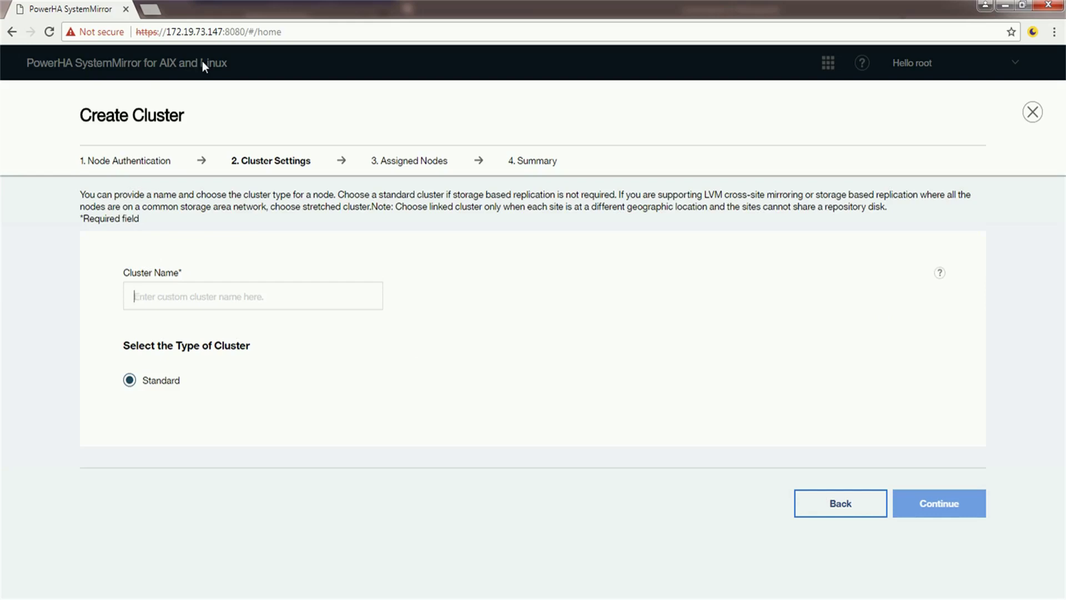
Name the cluster Demo_cluster, keep the Standard type, and continue.
text(Demo_)
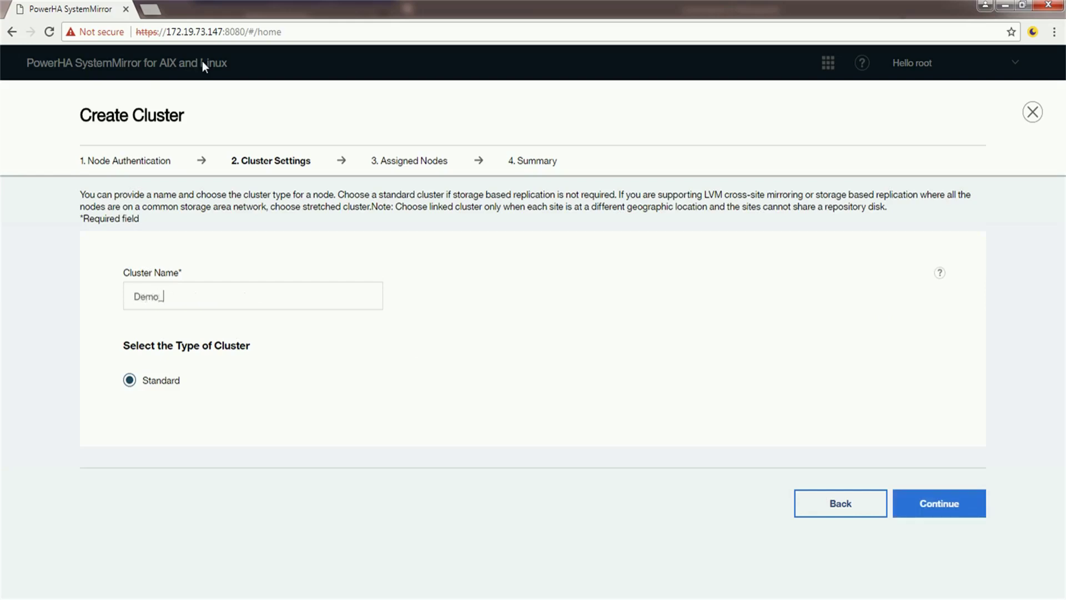
text(cluster)
drag(200, 402, 106, 353)
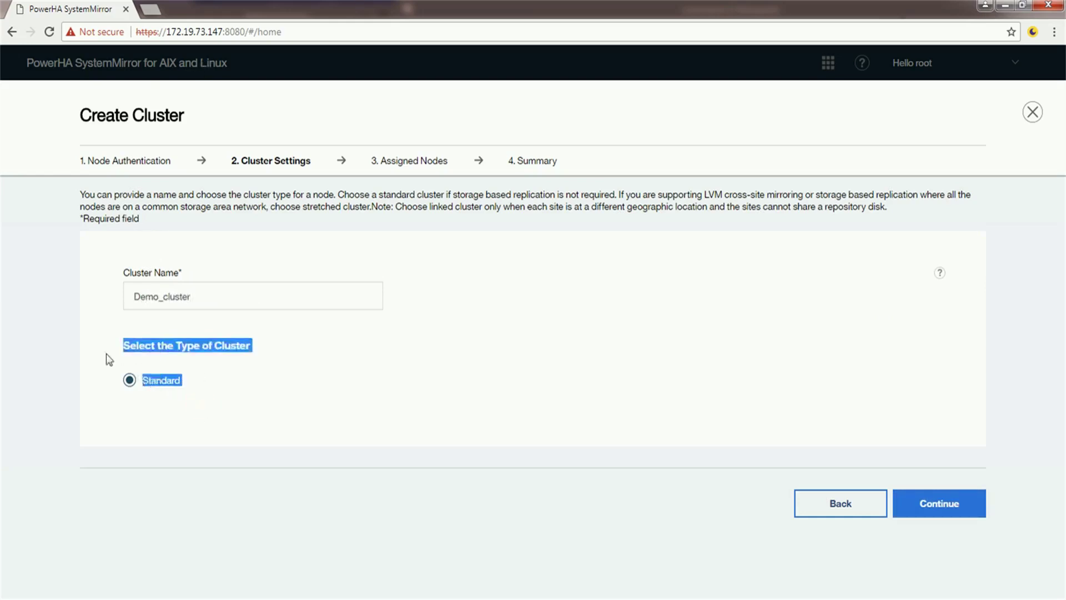
click(228, 393)
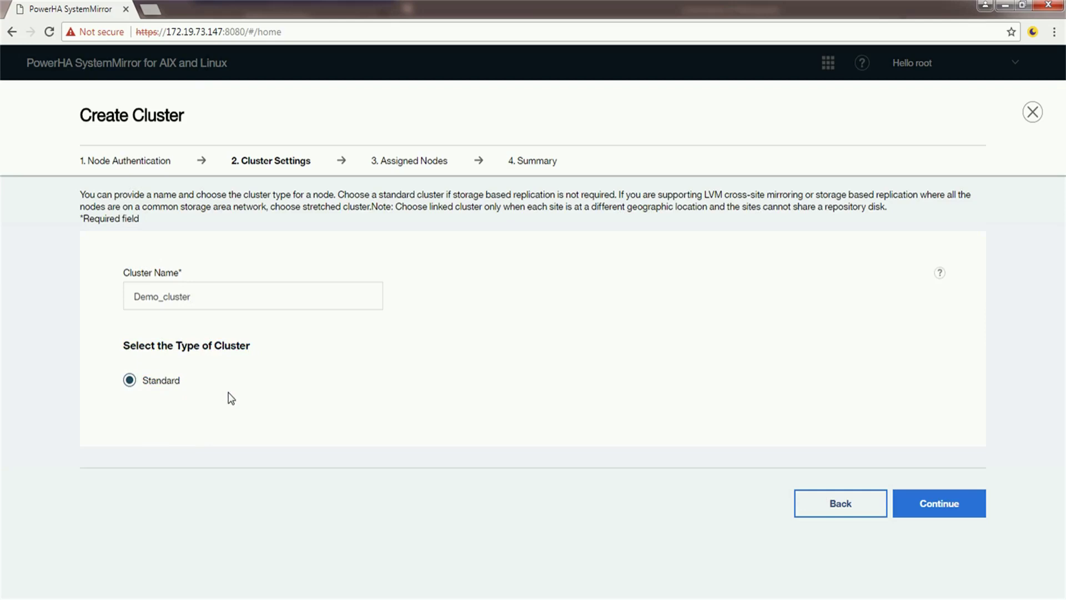
click(951, 503)
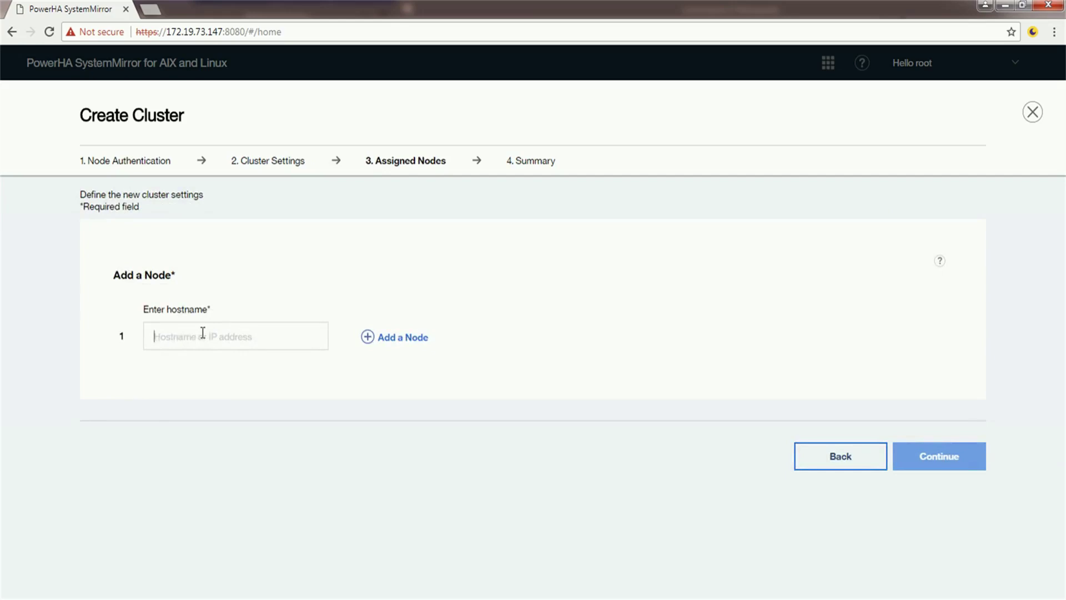
Choose r2r4m3p06 from the hostname suggestions as Node 1.
text(r)
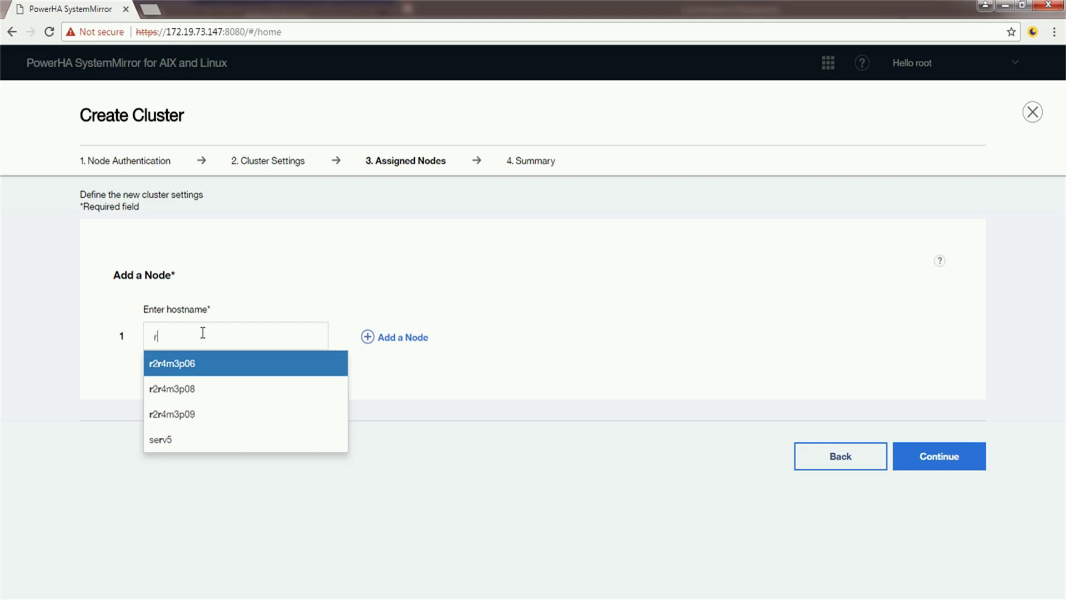
click(201, 367)
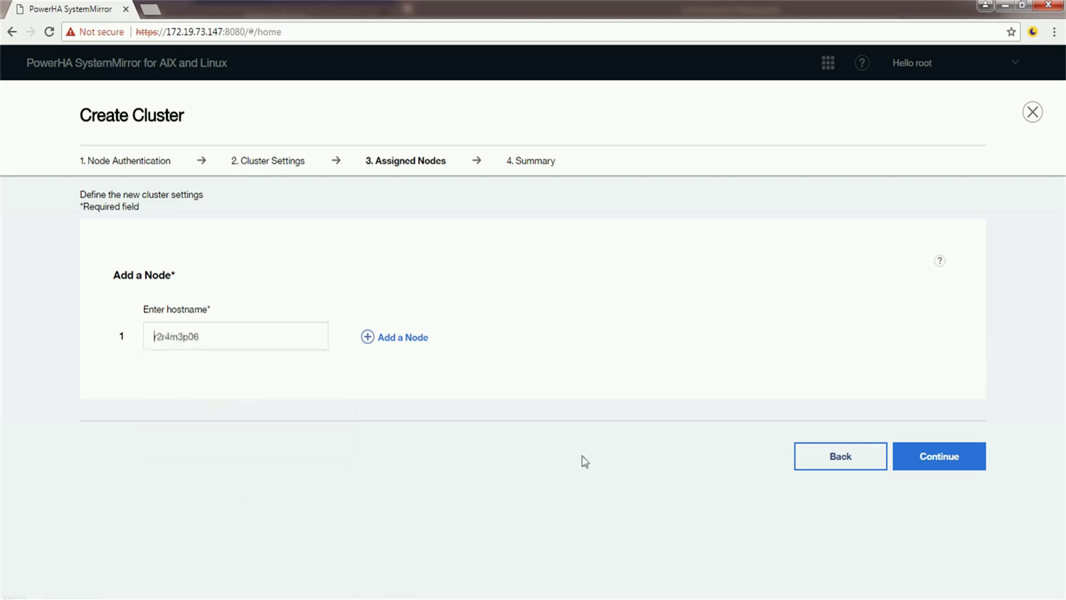
Open the Summary and check cluster name Demo_cluster and Standard type.
click(931, 458)
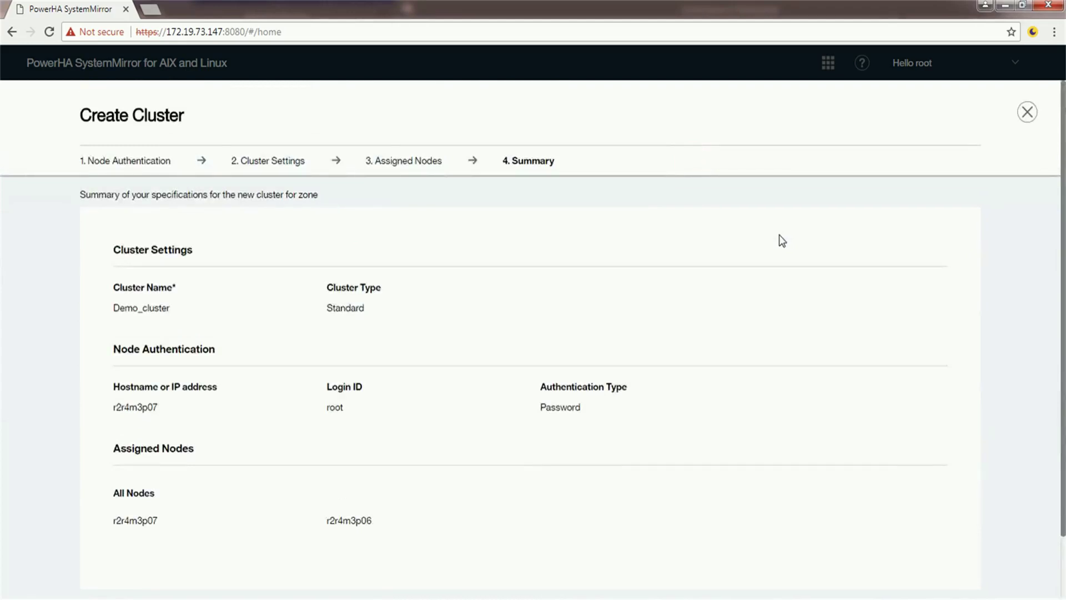
scroll(779, 235, down, 2)
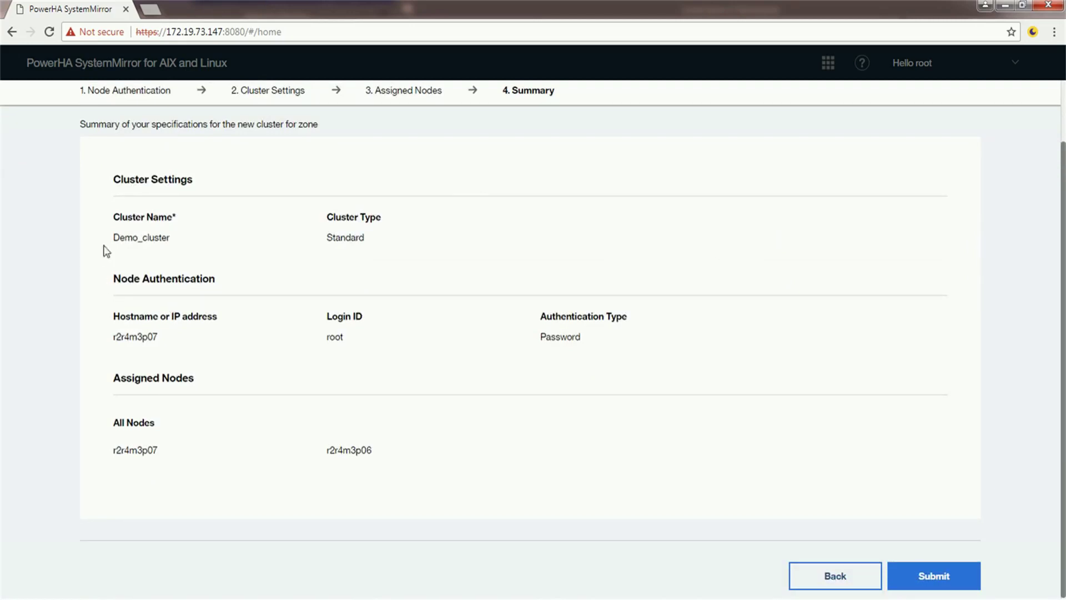
drag(110, 238, 165, 237)
click(221, 231)
drag(374, 238, 326, 238)
click(781, 239)
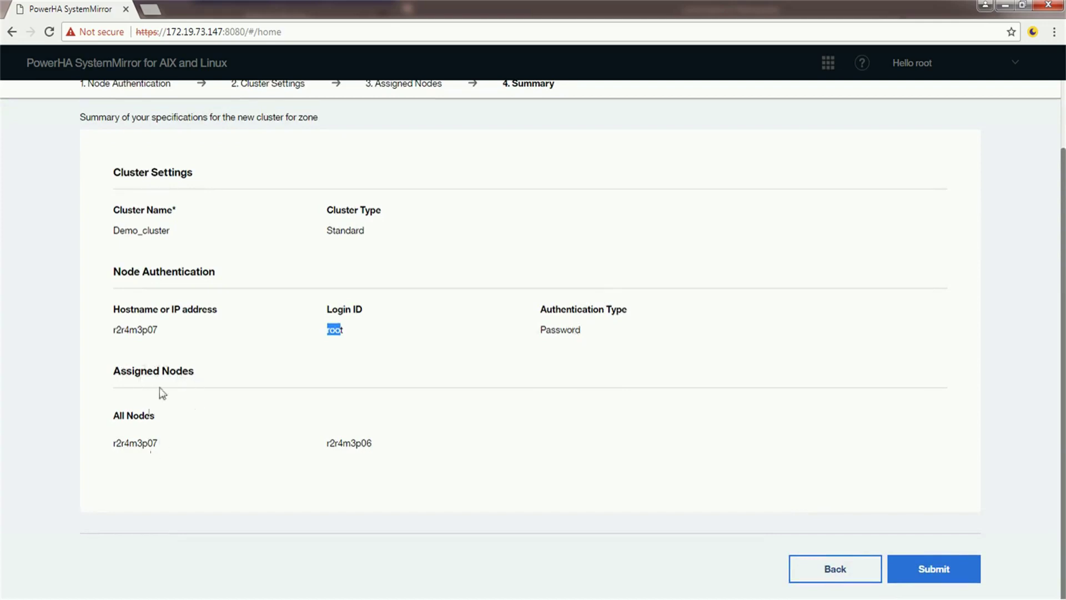
Check the assigned nodes r2r4m3p07 and r2r4m3p06 in the summary.
drag(197, 370, 113, 376)
click(240, 424)
drag(164, 443, 110, 449)
drag(383, 440, 324, 447)
click(454, 442)
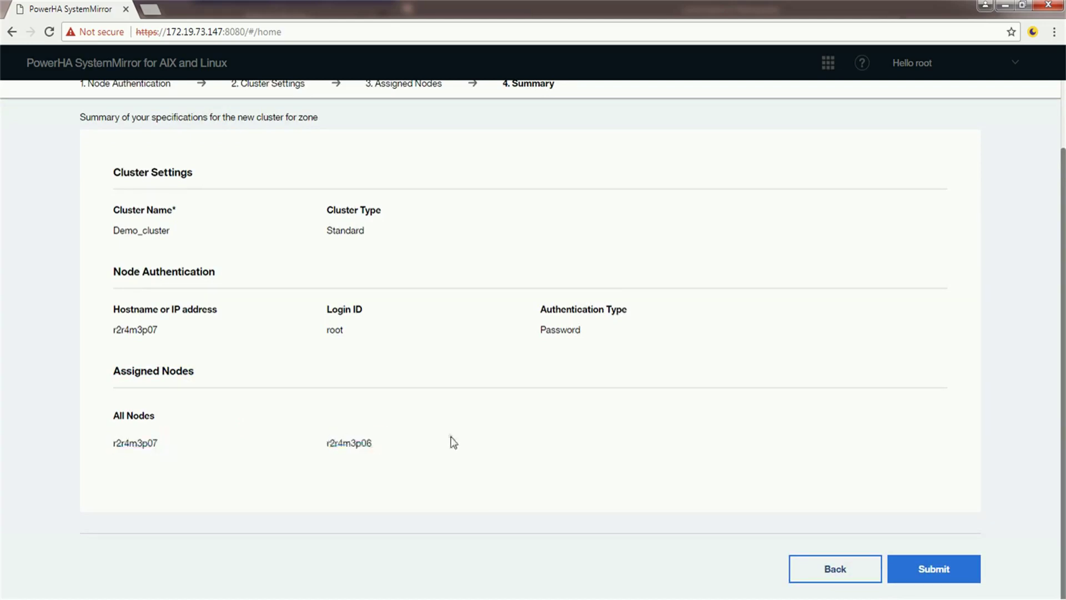
Submit Demo_cluster for creation and query it in PuTTY with clmgr q cl.
click(939, 572)
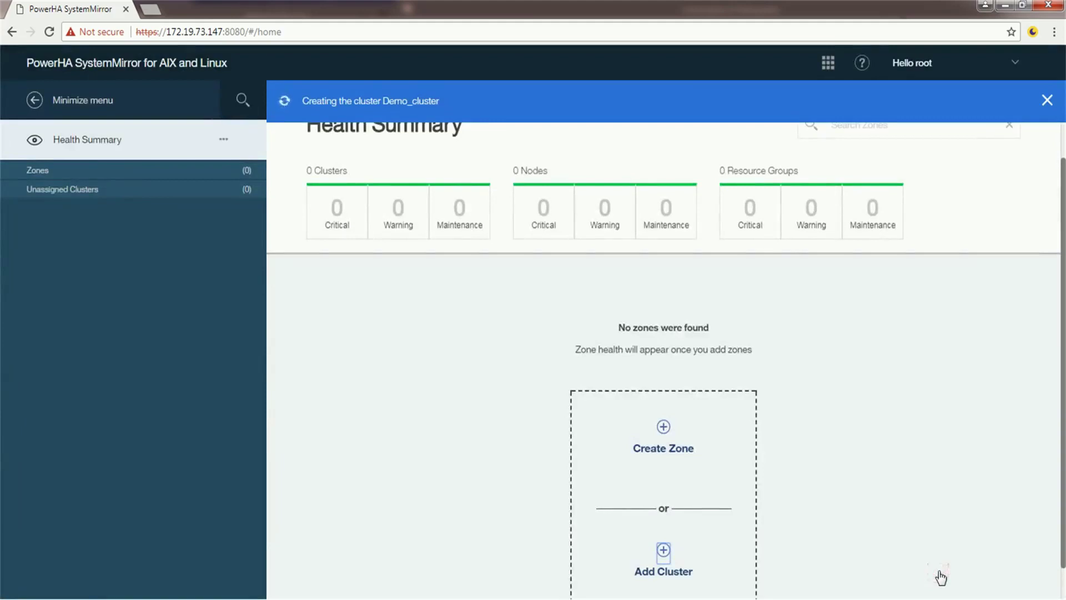
scroll(362, 157, up, 1)
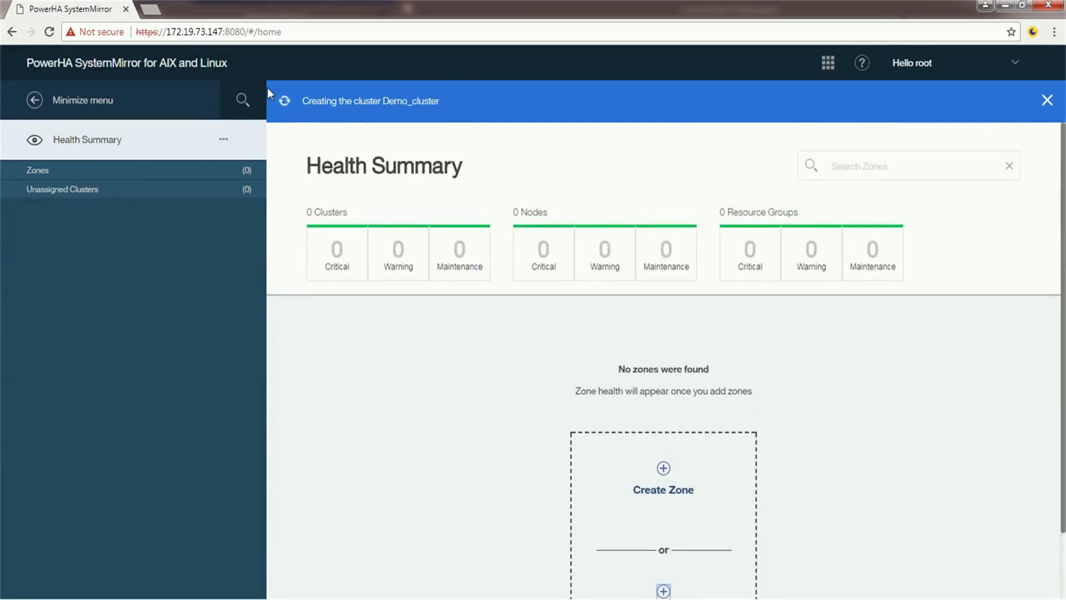
click(324, 578)
drag(397, 169, 556, 164)
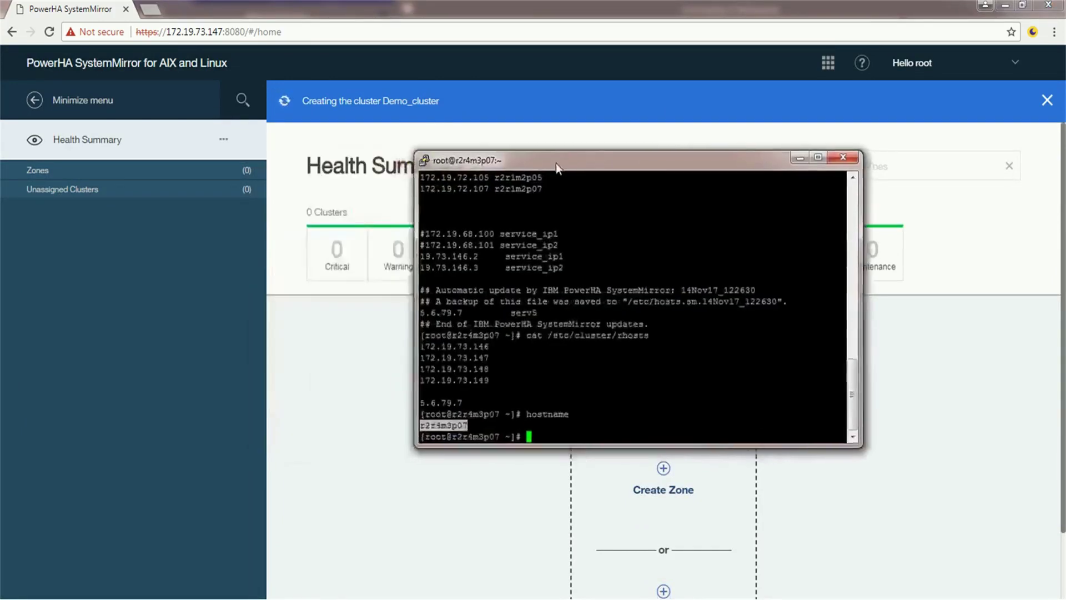
click(670, 290)
text(clmgr)
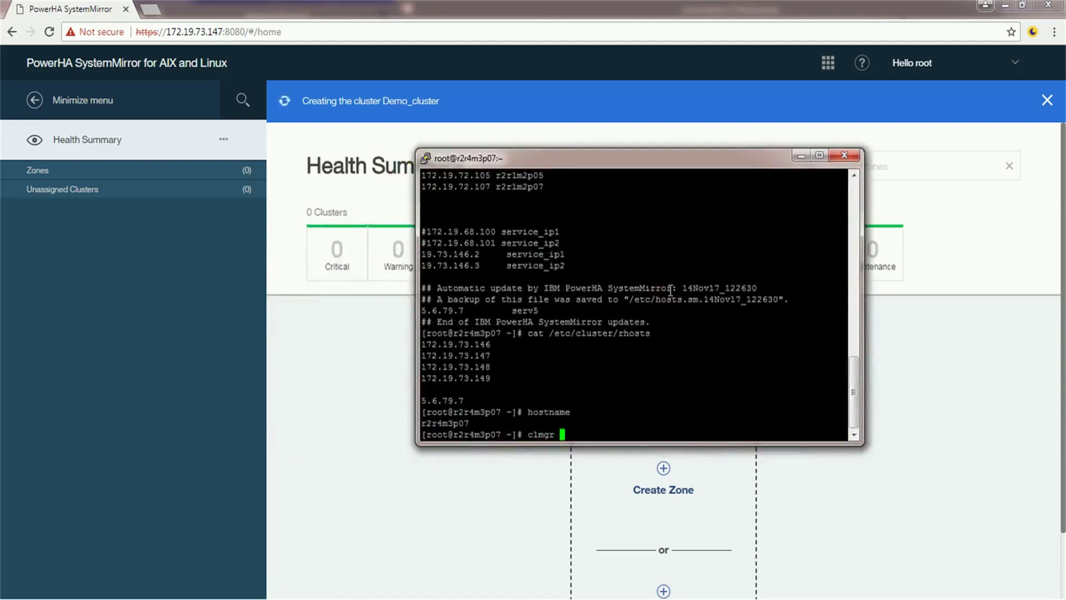
text(q cl)
key(Return)
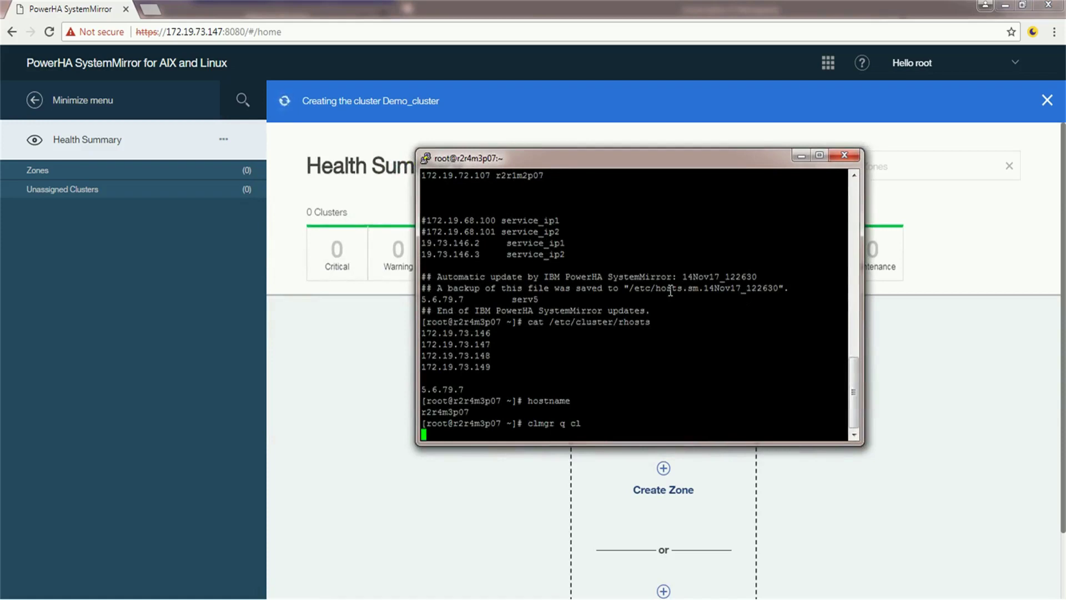
Rerun clmgr q cl twice, then expand Demo_cluster to show its two nodes.
key(Up)
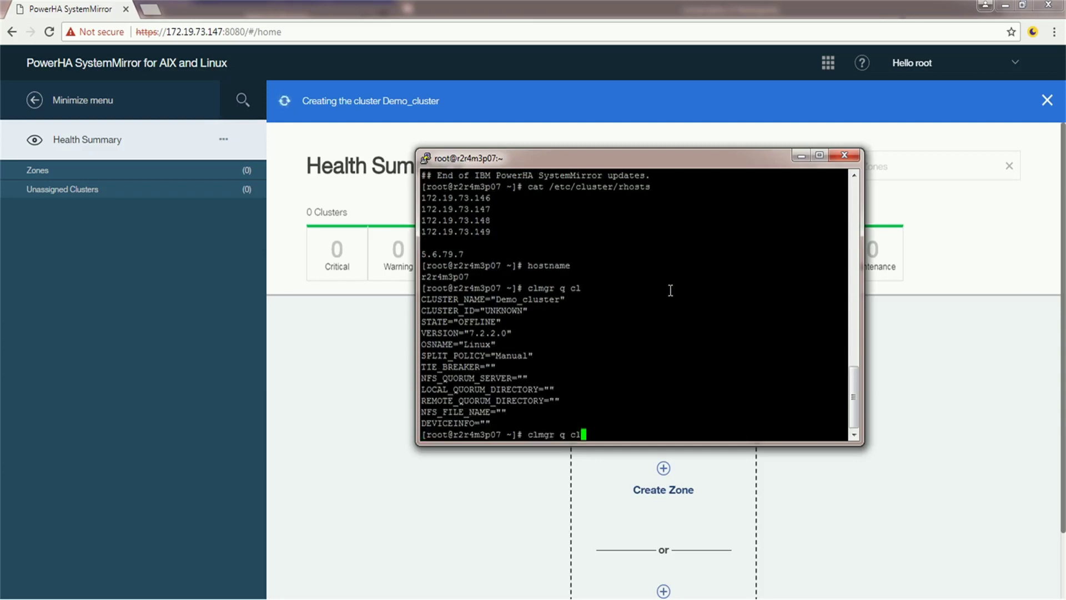
key(Return)
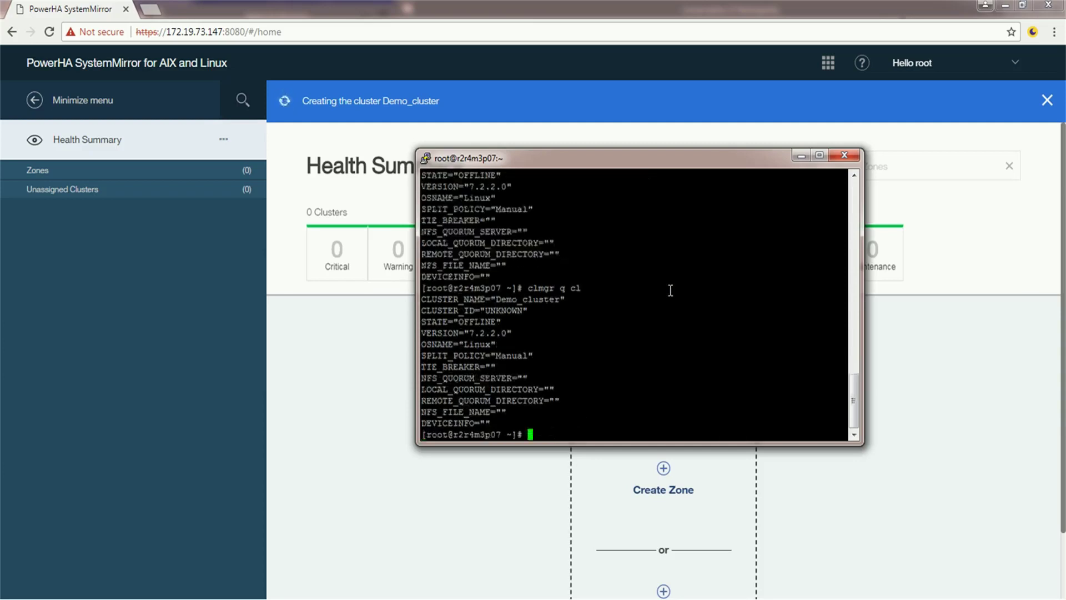
key(Up)
key(Return)
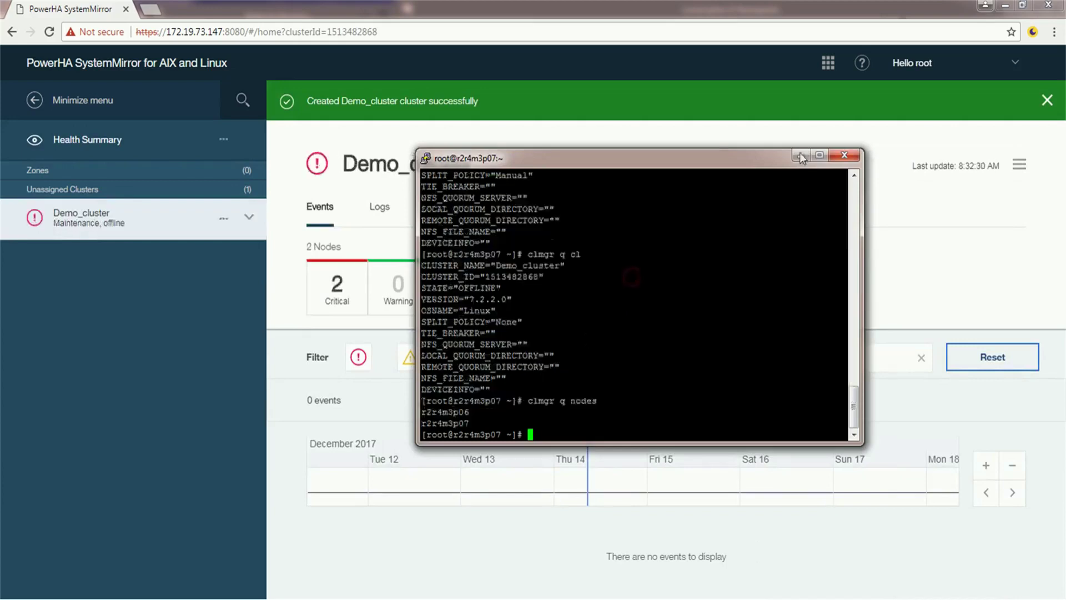
click(800, 155)
click(250, 222)
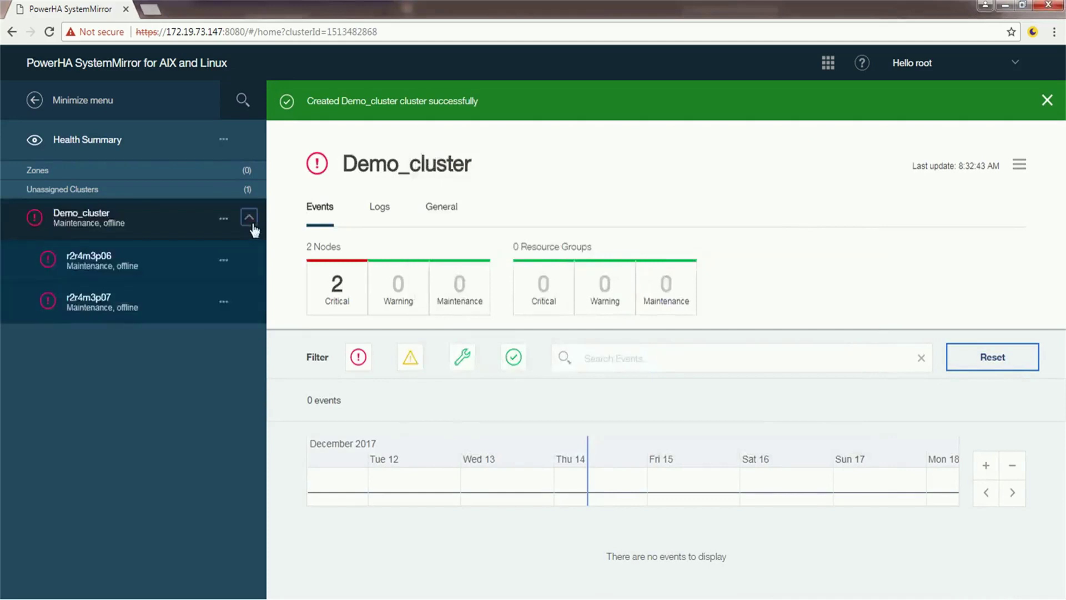